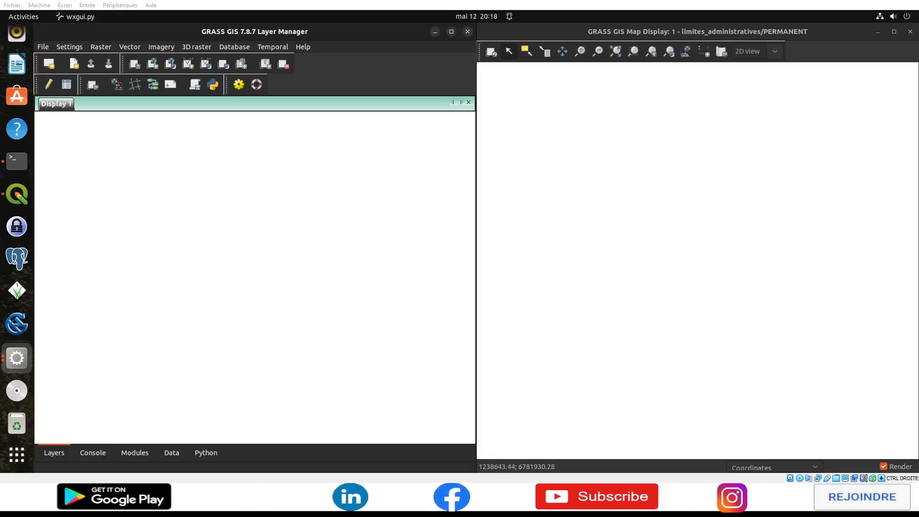
Open the v.in.ogr import tool for common vector formats.
click(43, 46)
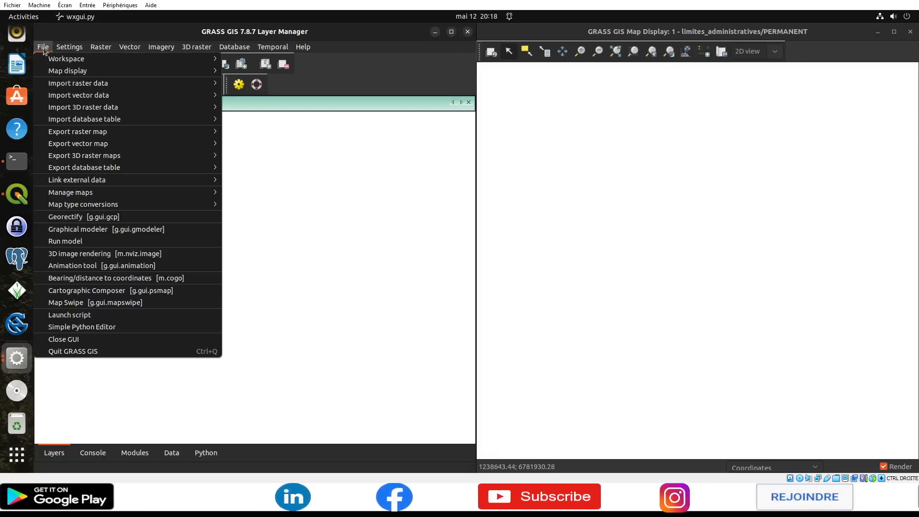
mouse_move(90, 97)
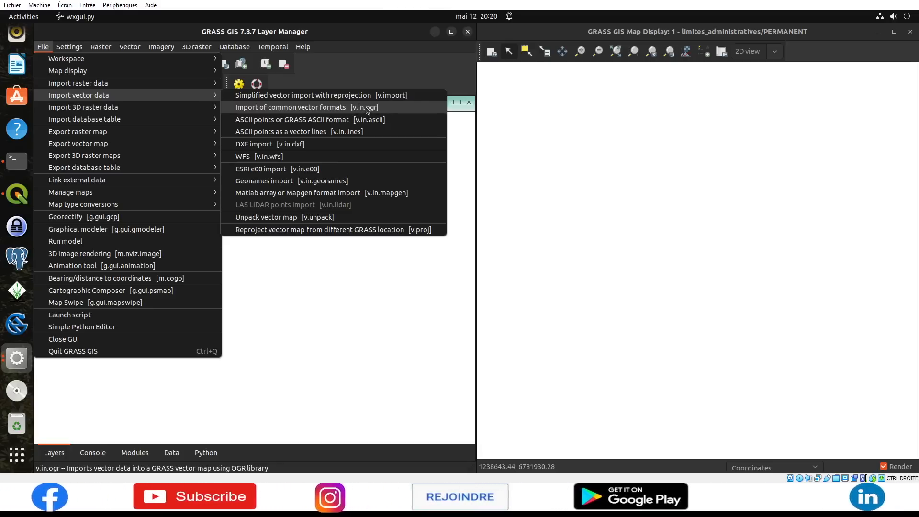
click(366, 109)
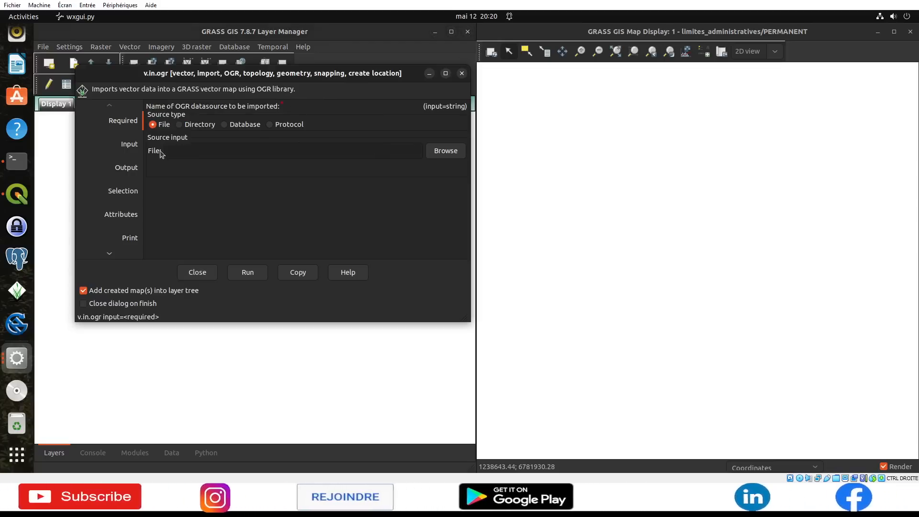
Choose DEPARTEMENT.shp from the ADE_2-5_SHP_LAMB93_FR folder of the admin-express download as the source file.
click(445, 155)
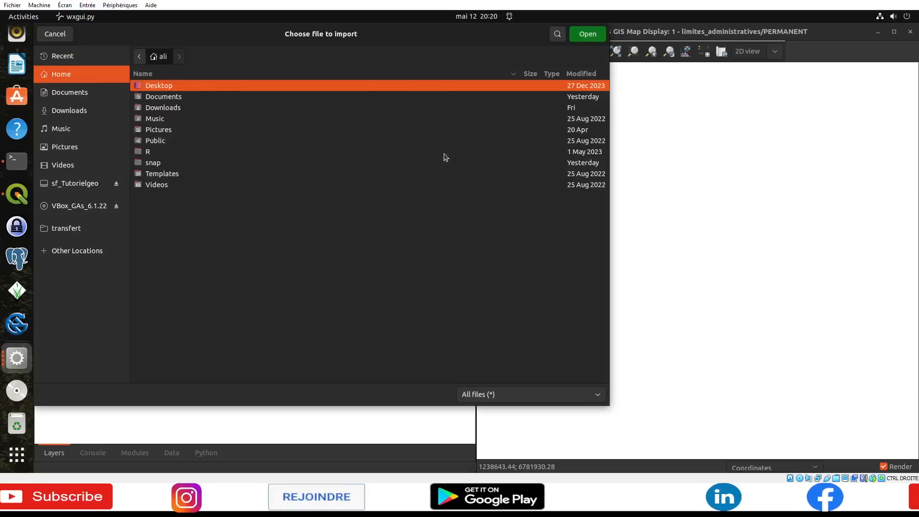
double_click(170, 100)
double_click(174, 88)
double_click(172, 96)
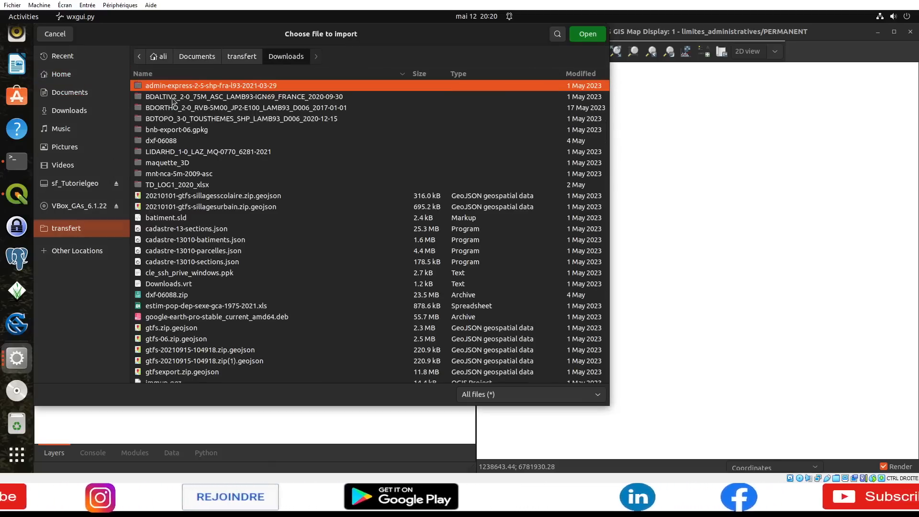
double_click(175, 89)
double_click(174, 88)
double_click(174, 89)
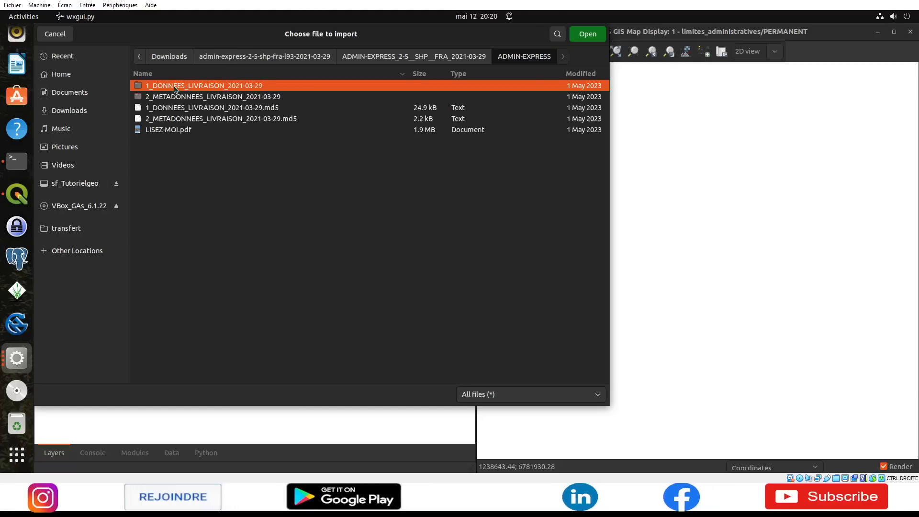
double_click(174, 85)
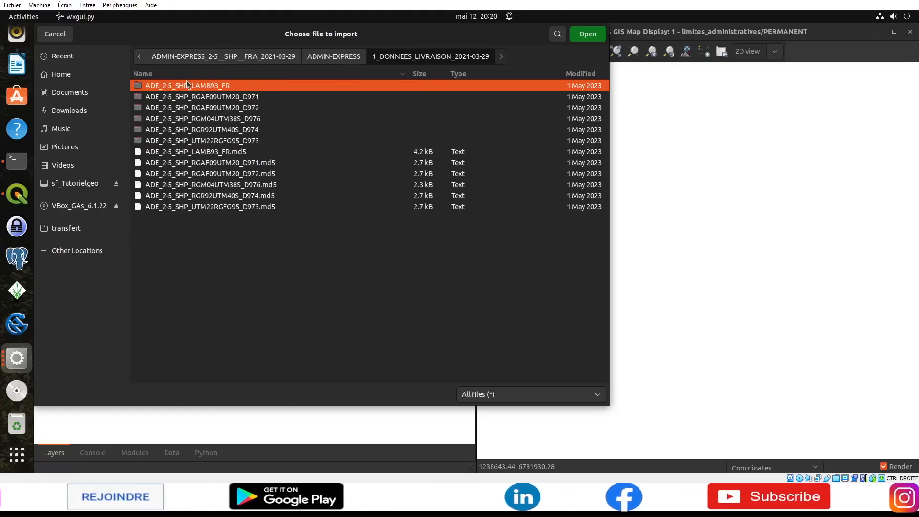
double_click(191, 86)
scroll(268, 210, down, 10)
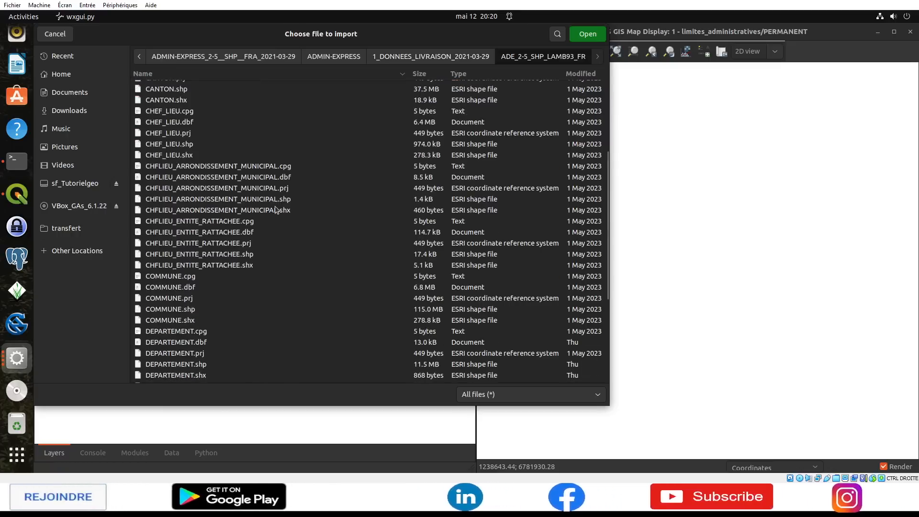
click(204, 202)
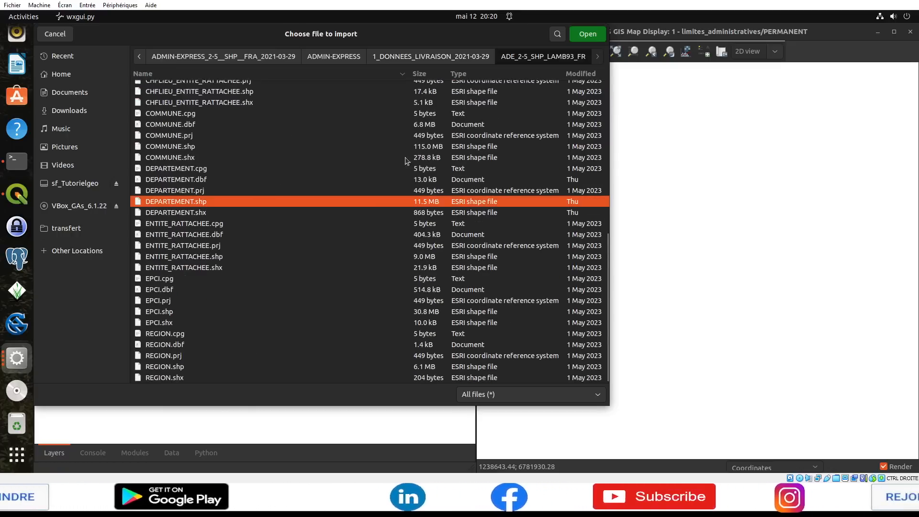
click(579, 38)
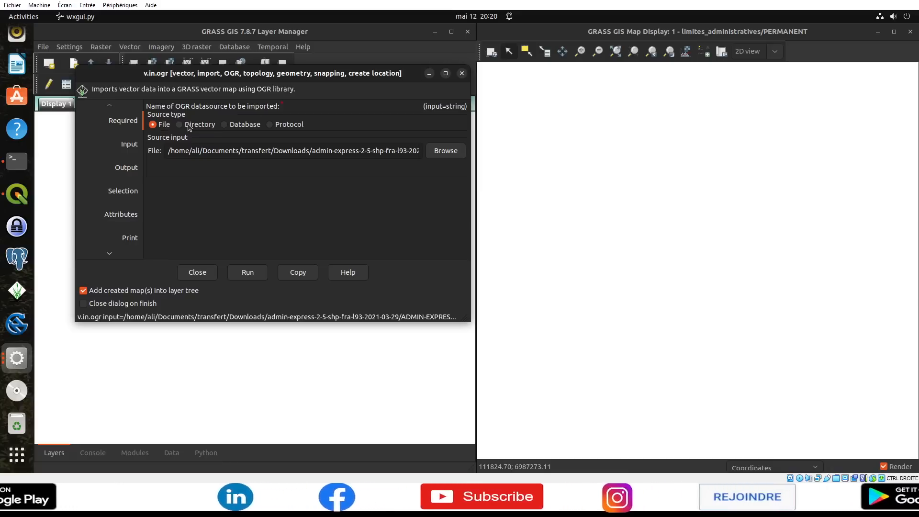
Examine the Protocol, Database and Directory source types with their formats, and return to the File source type.
click(290, 125)
click(238, 145)
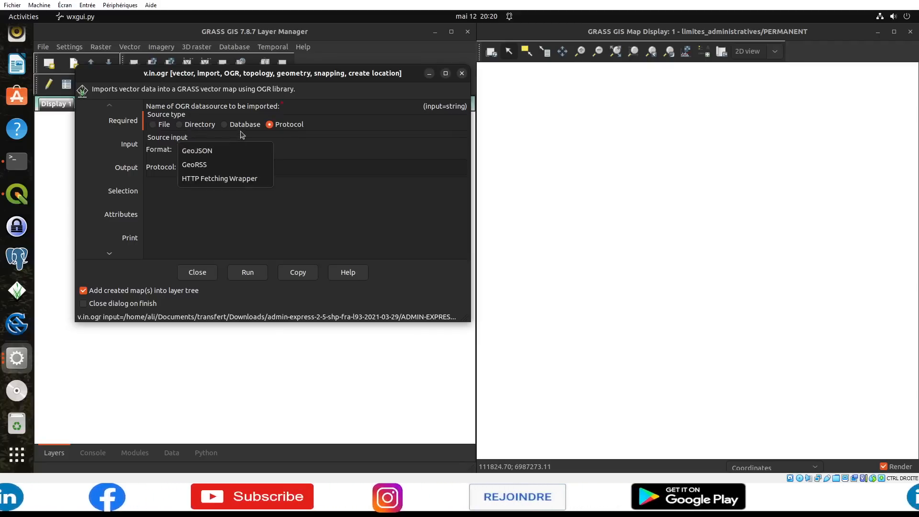
click(241, 130)
click(242, 125)
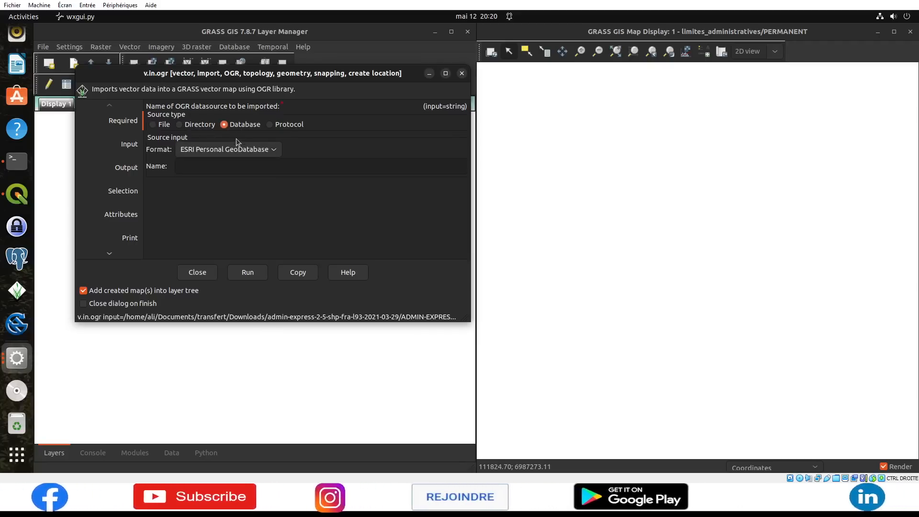
click(241, 155)
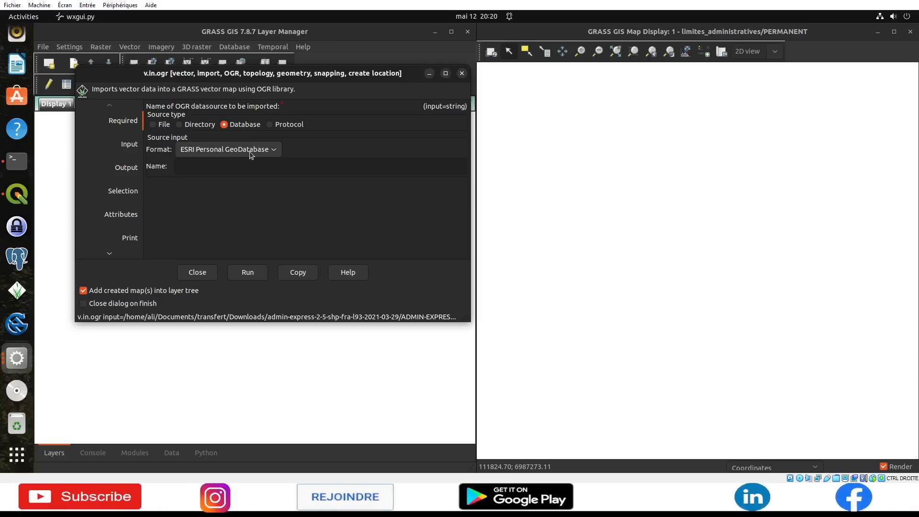
click(196, 125)
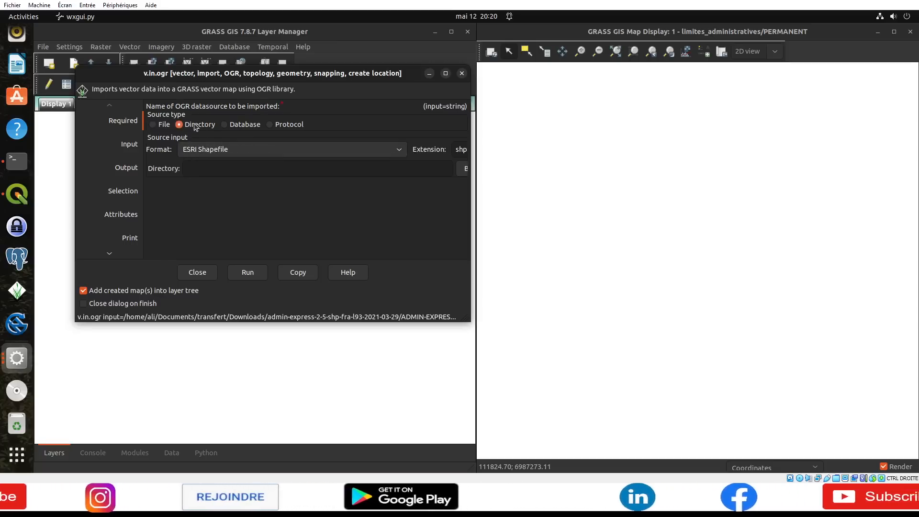
click(224, 150)
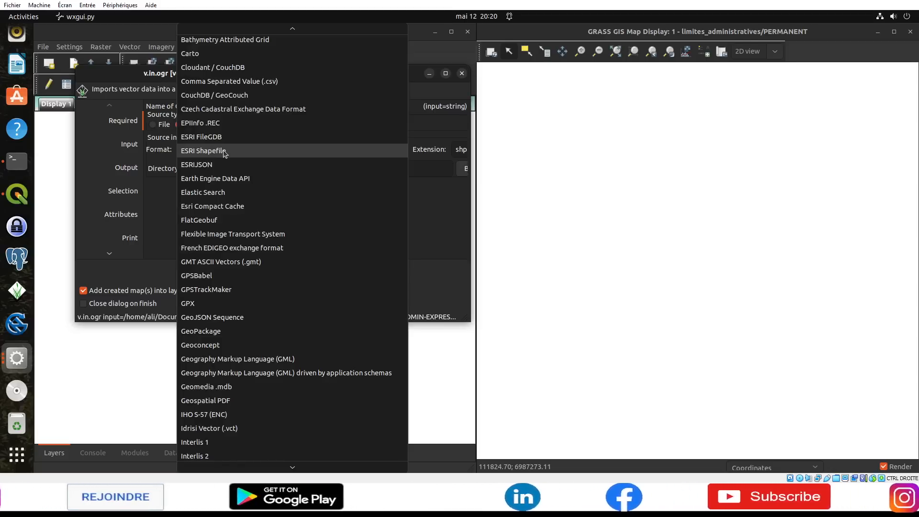
click(223, 151)
click(153, 125)
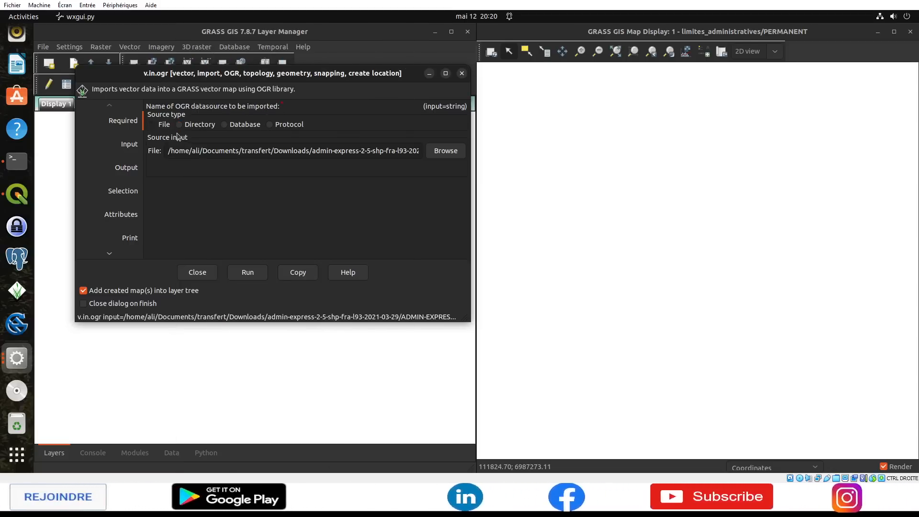
Try to import DEPARTEMENT.shp without specifying an output vector map name.
click(205, 169)
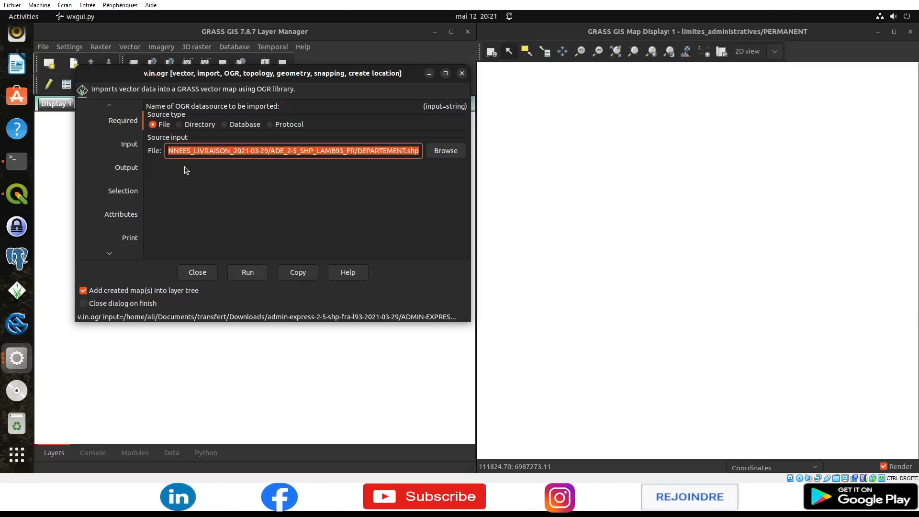
click(298, 150)
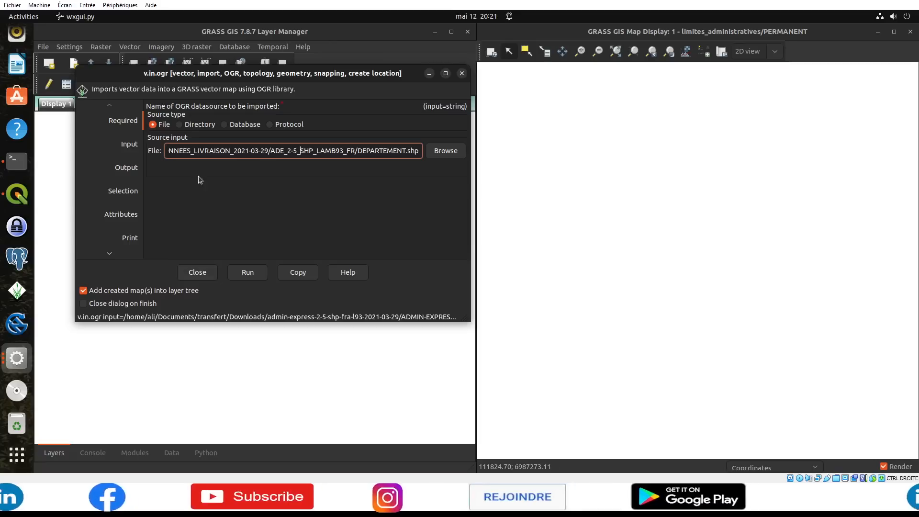
click(248, 272)
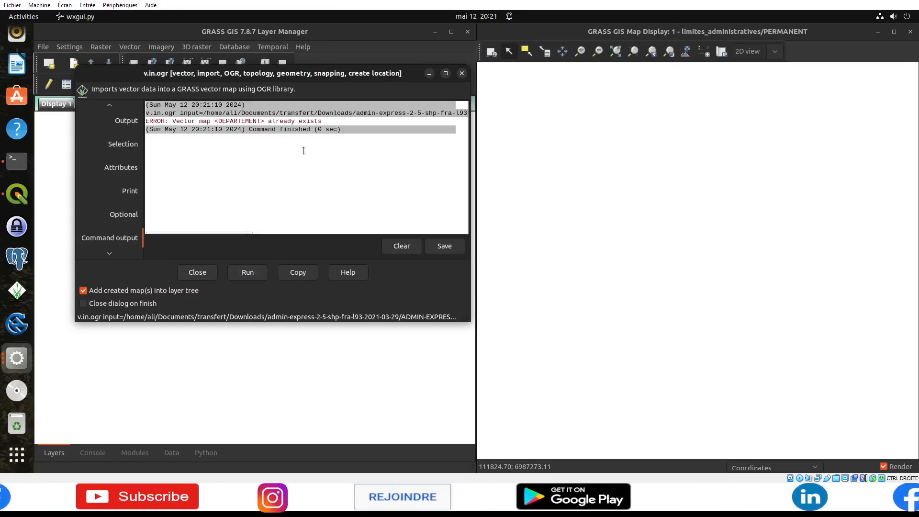
Review the optional import settings and the DEPARTEMENT entry in the input layer list.
click(133, 212)
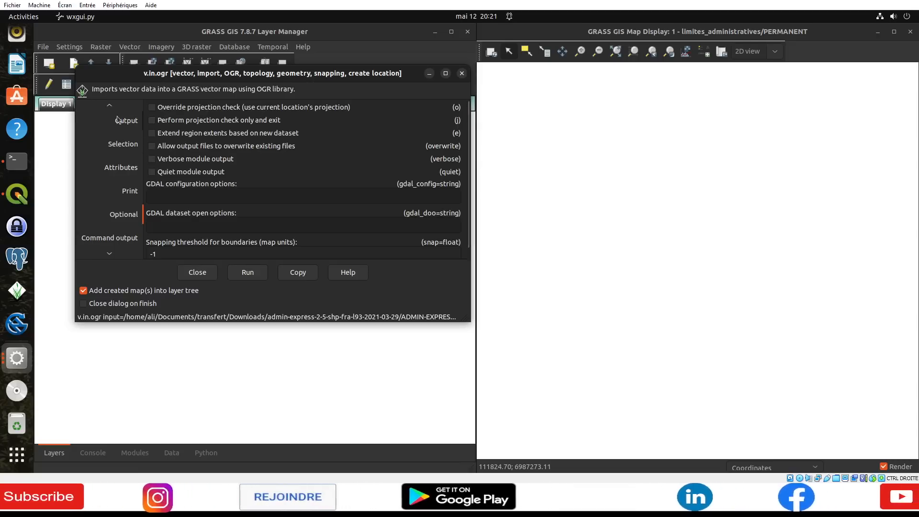
click(111, 104)
click(111, 104)
click(111, 104)
click(111, 105)
click(111, 104)
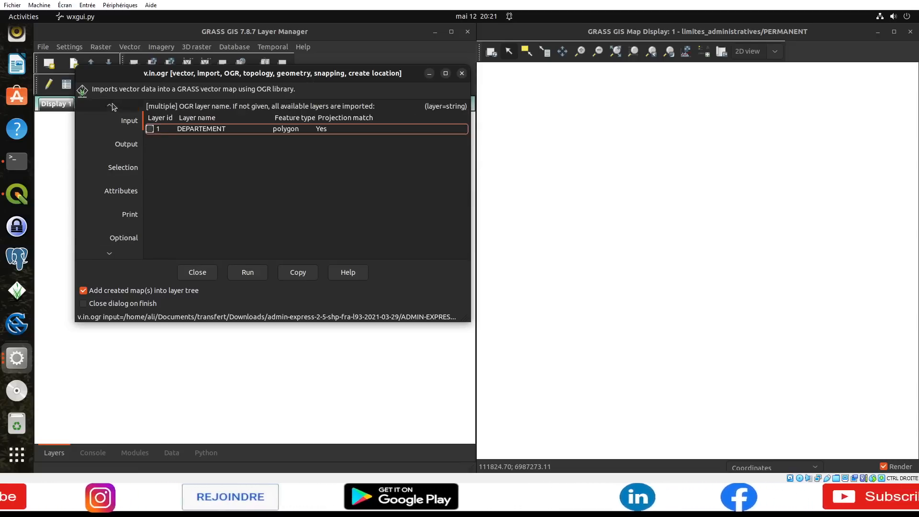
click(112, 104)
click(111, 255)
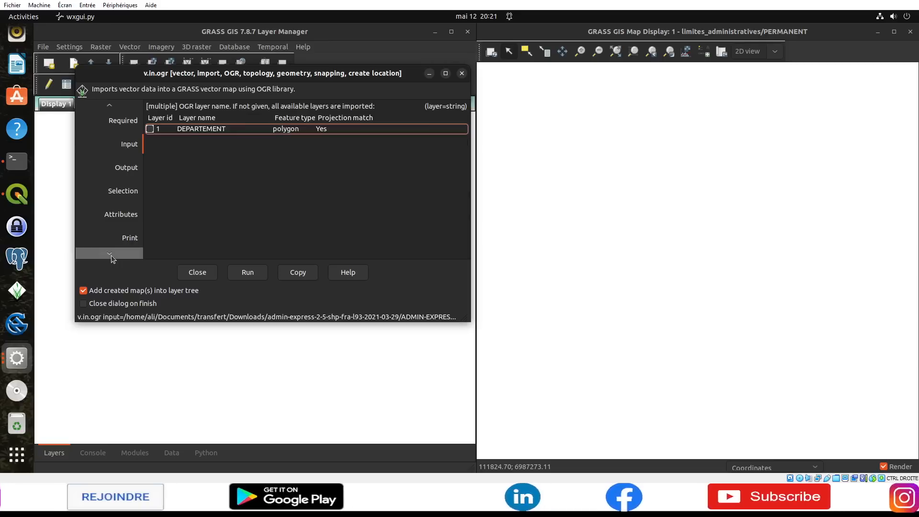
click(217, 128)
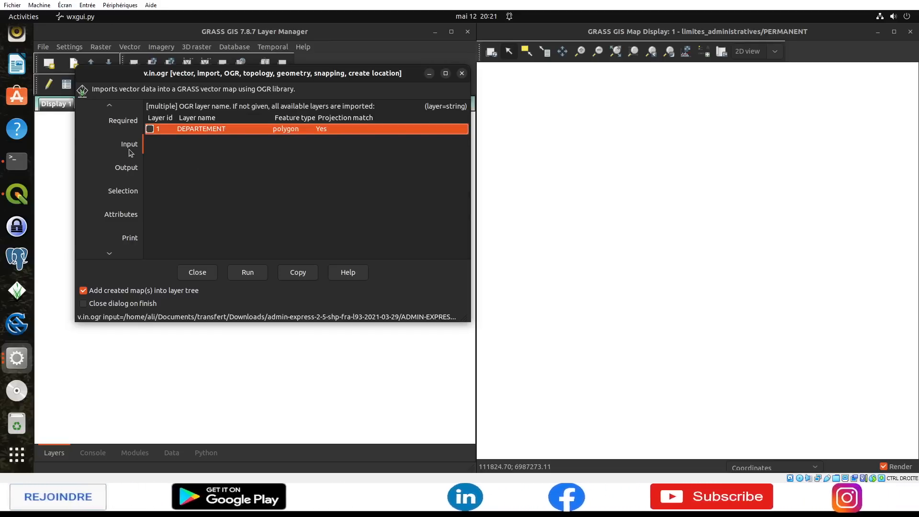
Set the name for the output vector map to DEAPARTEMENT2.
click(127, 169)
click(173, 160)
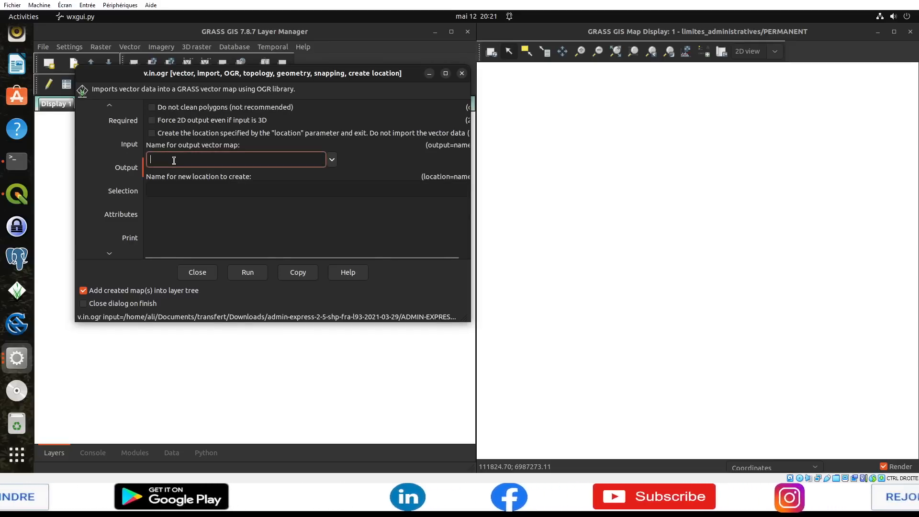
click(109, 105)
click(107, 105)
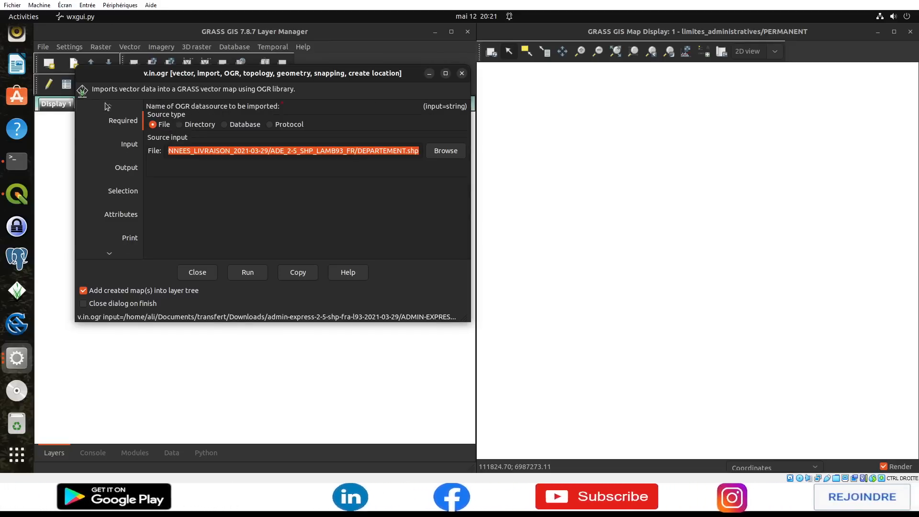
click(133, 147)
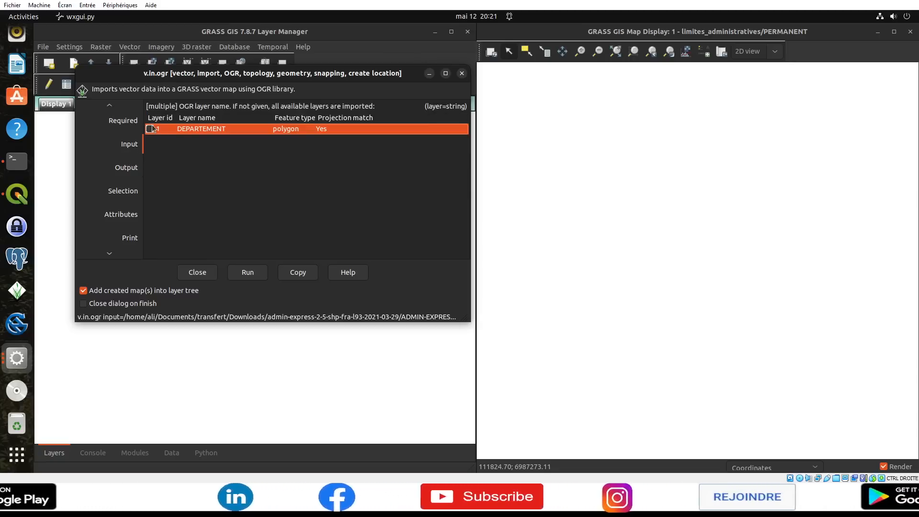
click(134, 169)
click(324, 166)
click(332, 160)
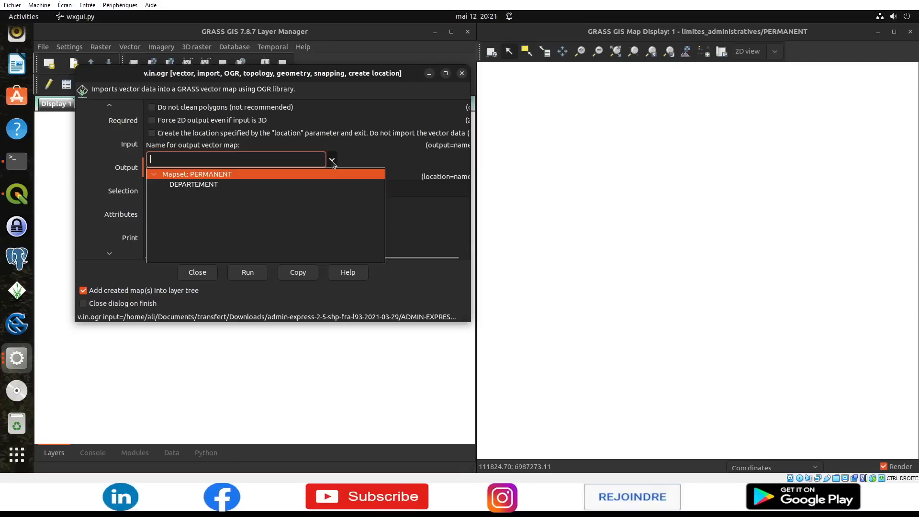
click(332, 161)
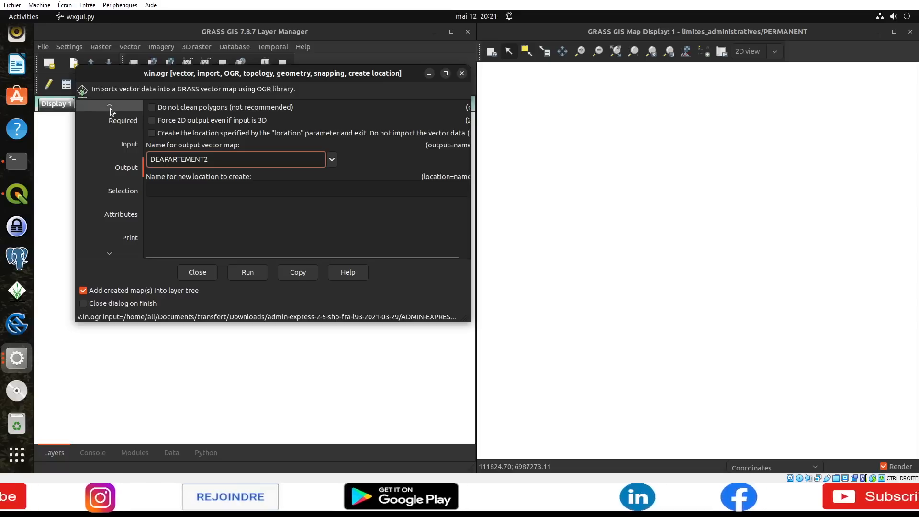
Check the input layer, the output map name and the source file path in the import settings.
click(117, 142)
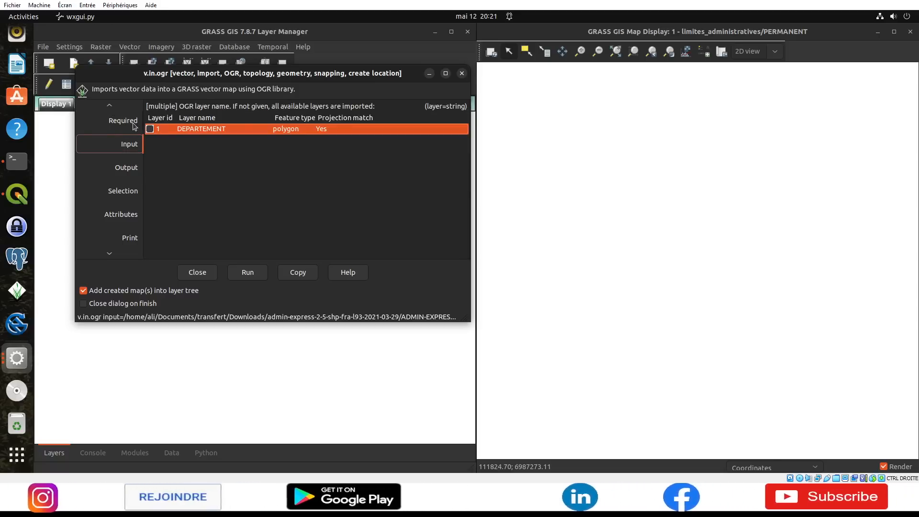
right_click(200, 133)
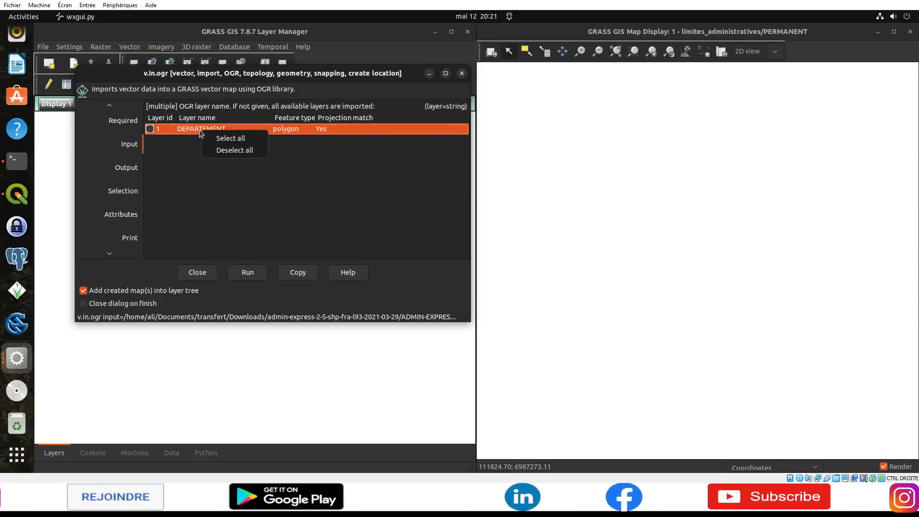
click(186, 156)
click(131, 167)
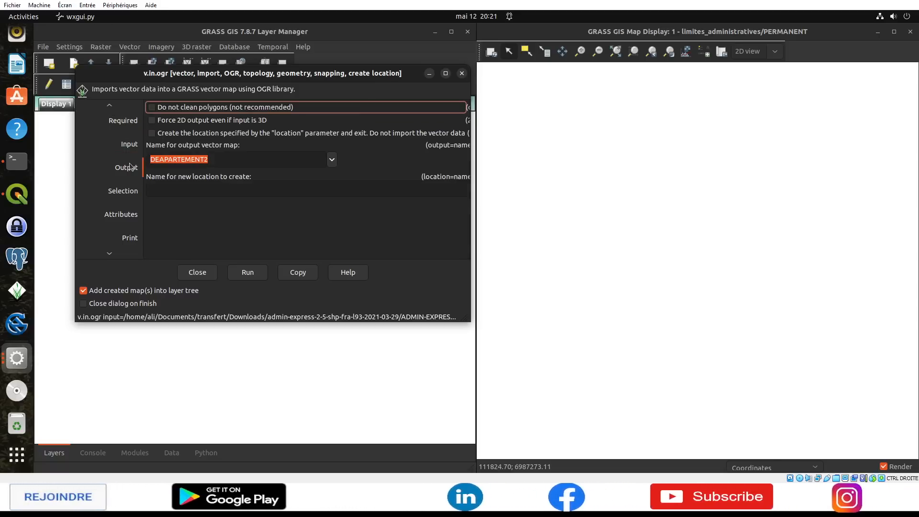
click(227, 160)
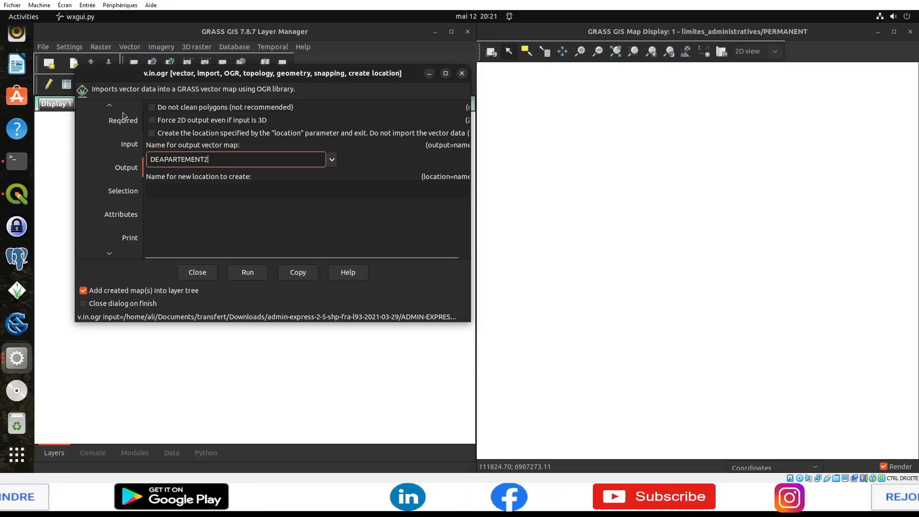
click(109, 106)
click(109, 106)
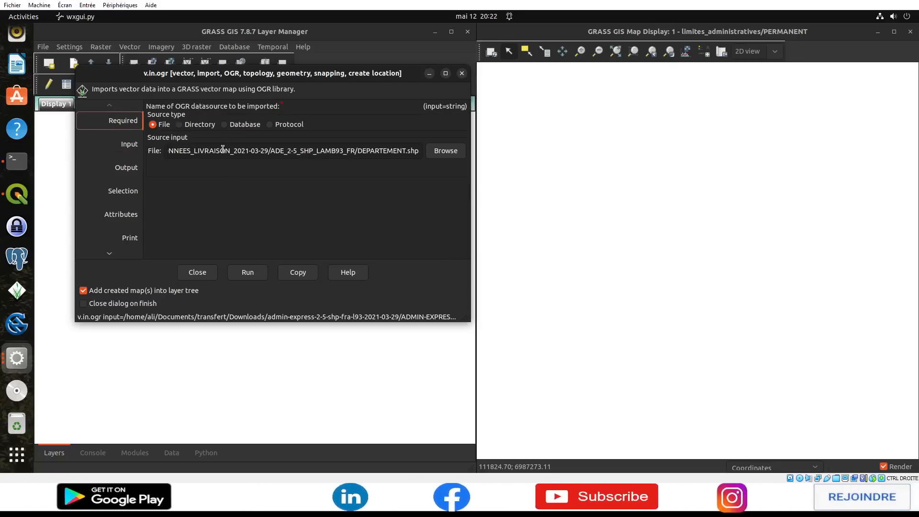
click(179, 169)
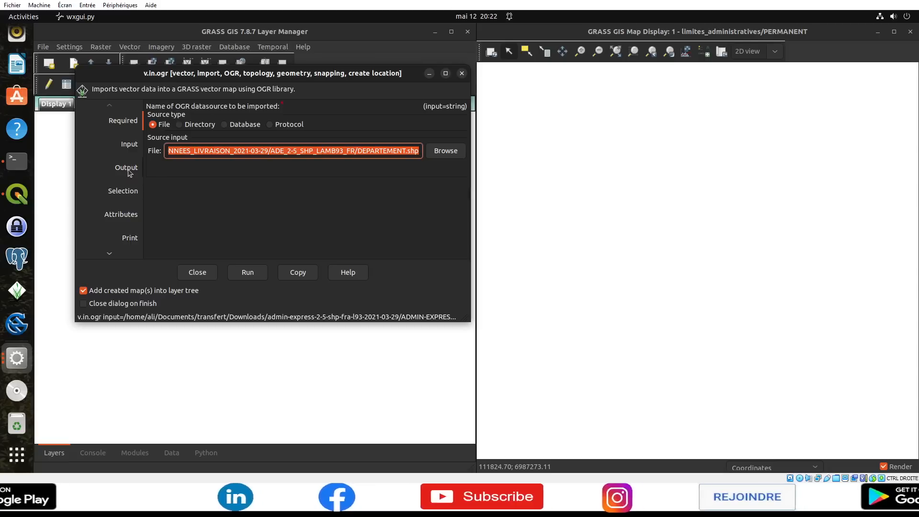
click(113, 252)
click(113, 251)
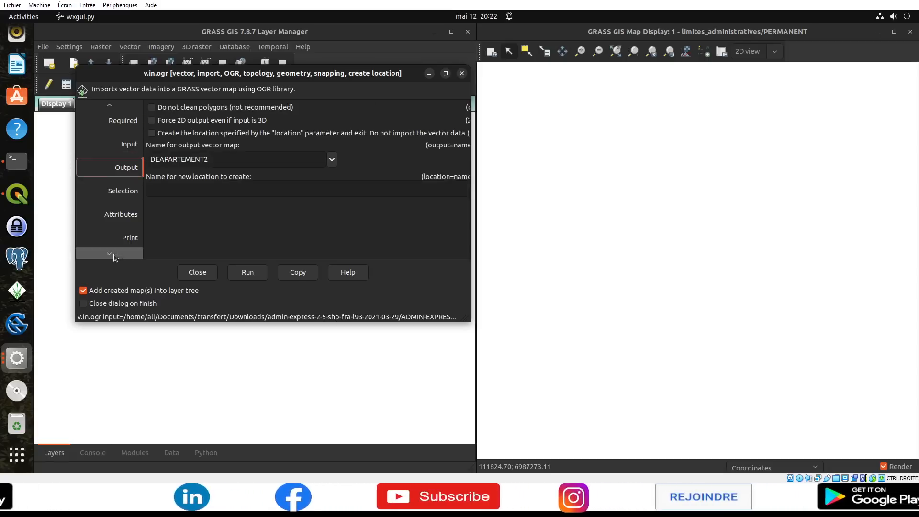
Run the v.in.ogr import of DEPARTEMENT.shp to create the vector map DEAPARTEMENT2.
click(210, 190)
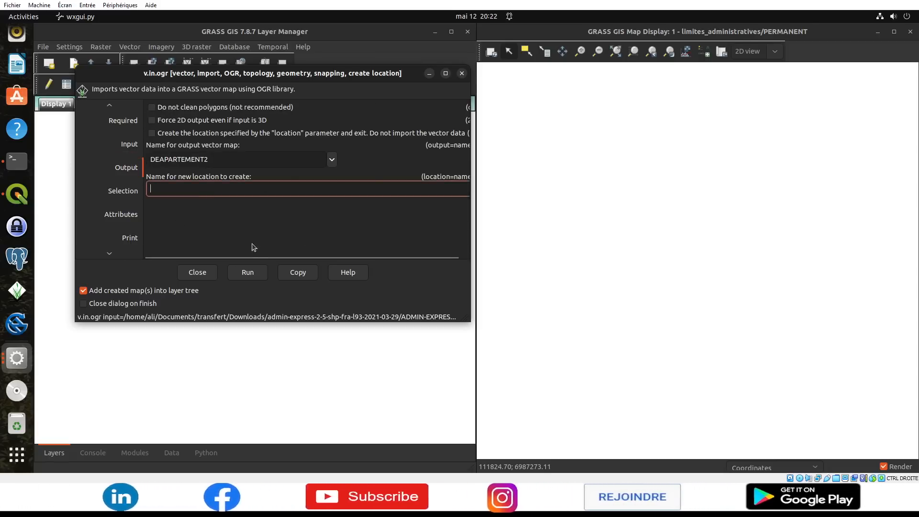
drag(250, 257, 264, 258)
click(247, 272)
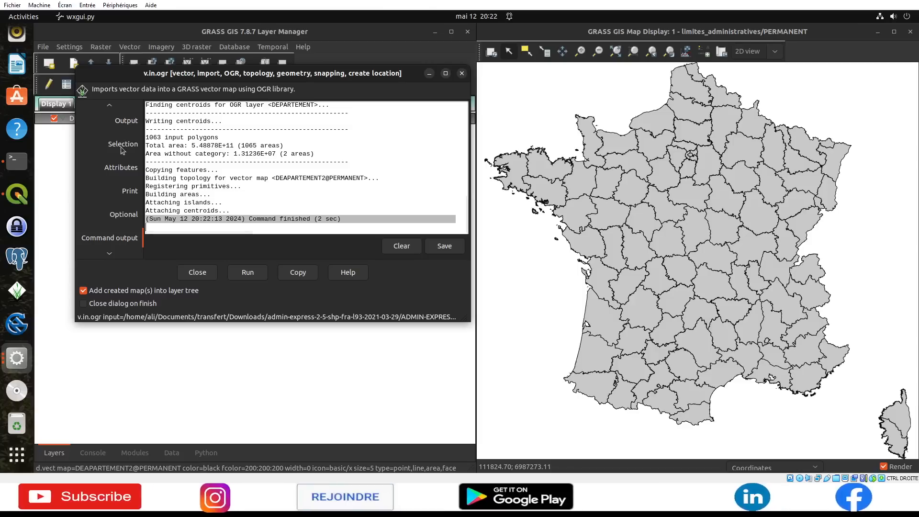
Recheck the input layer, source file and output map name used for the import, and close the import dialog.
click(115, 109)
click(115, 110)
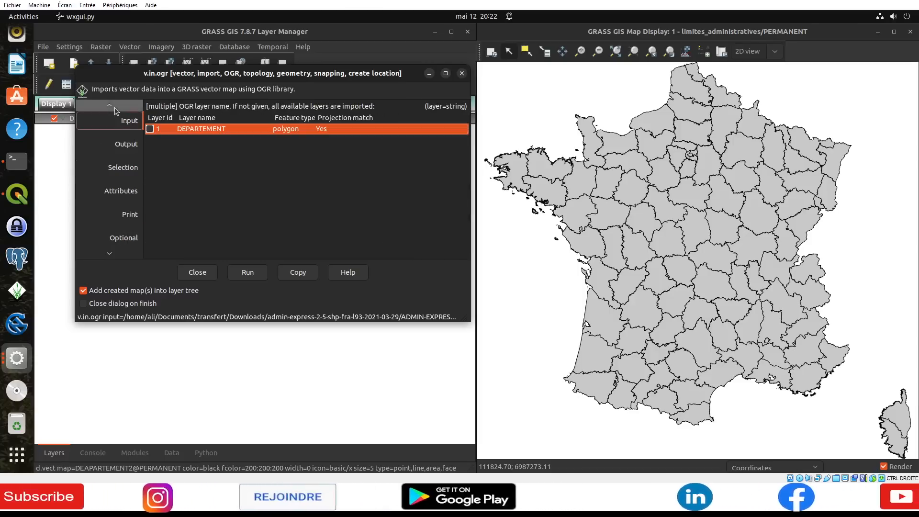
click(113, 113)
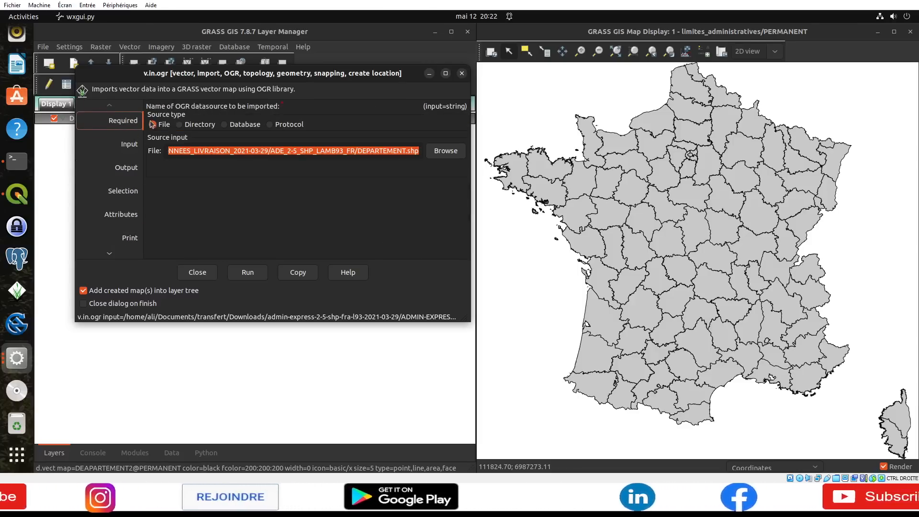
click(110, 251)
click(109, 251)
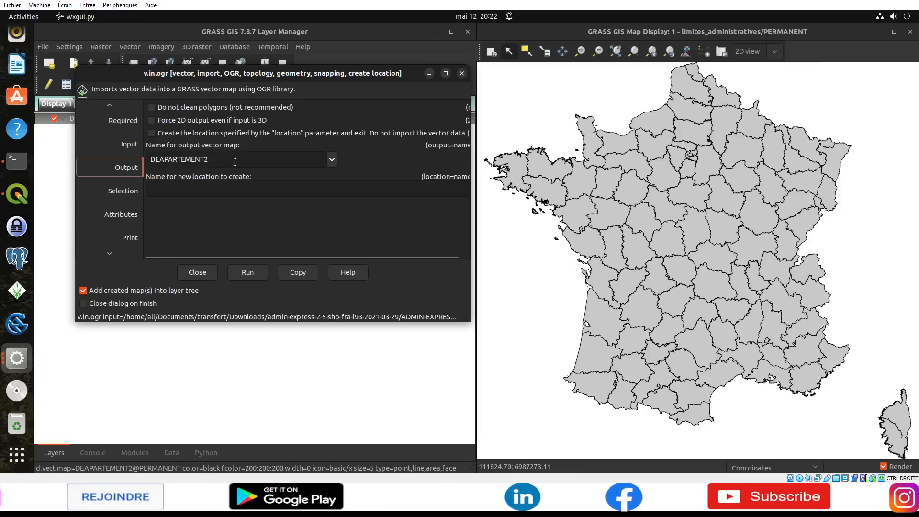
click(462, 74)
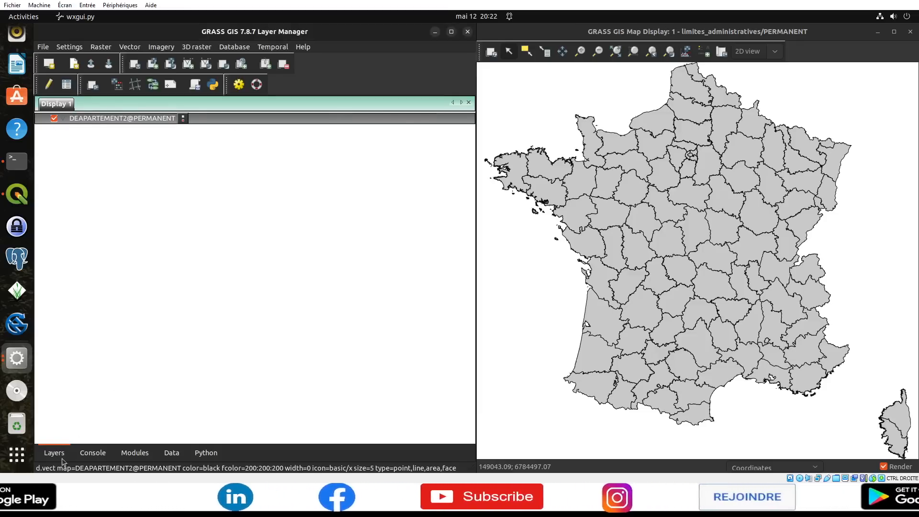
Examine the DEAPARTEMENT2 and DEPARTEMENT vector maps stored in the PERMANENT mapset of the limites_administratives location.
click(170, 453)
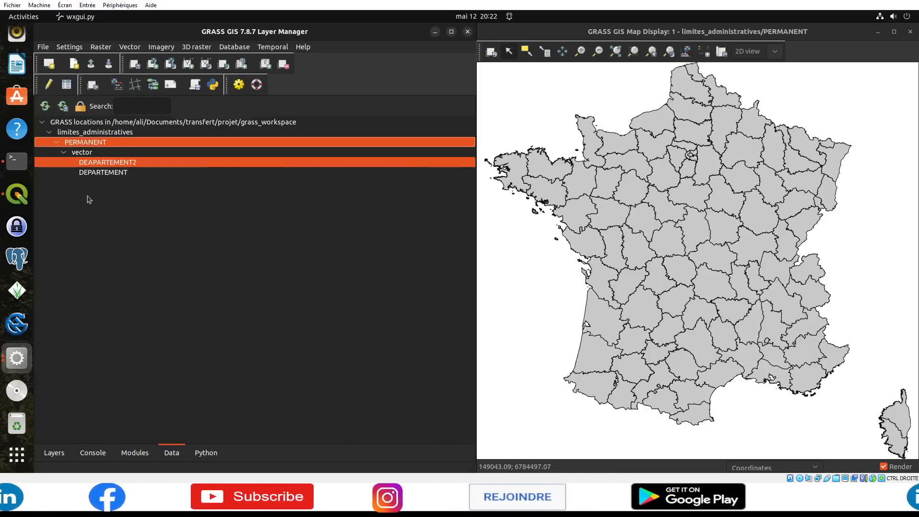
click(58, 454)
click(172, 454)
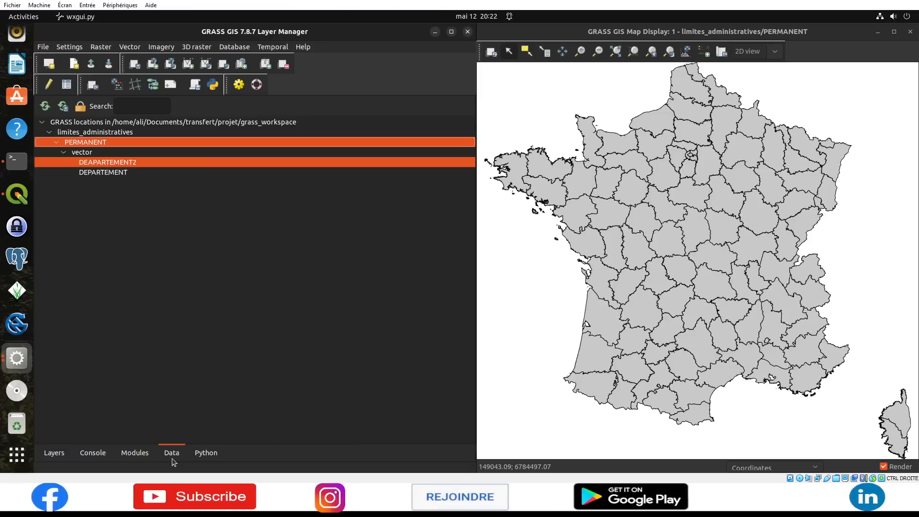
click(118, 172)
click(117, 163)
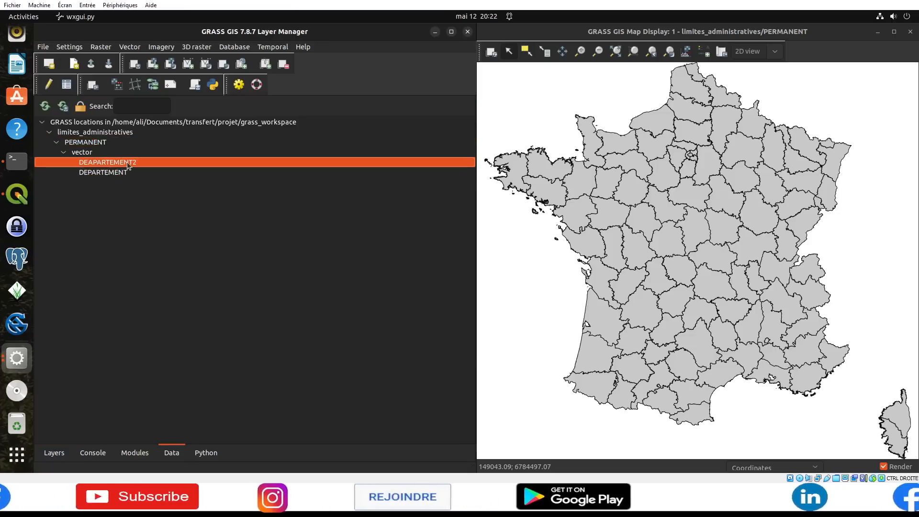
click(124, 173)
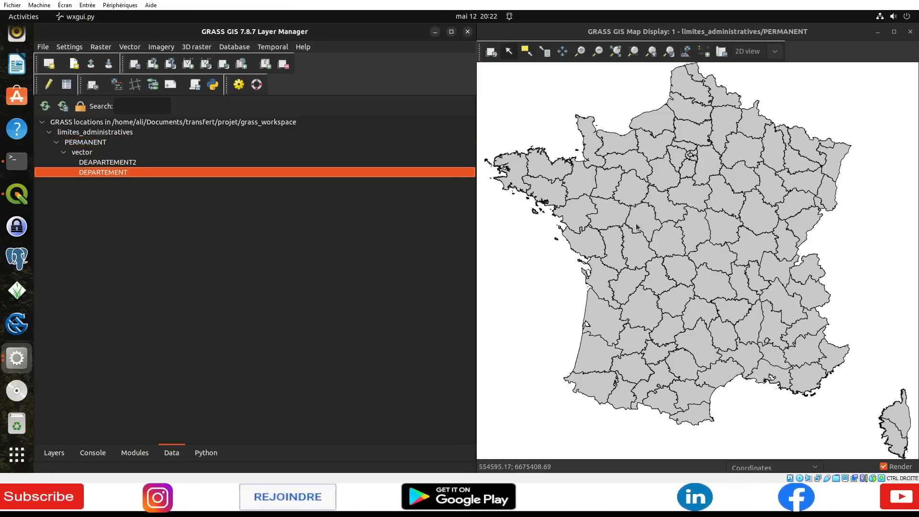
Zoom the map display to the full extent of the imported departments and show the layer list again.
click(655, 202)
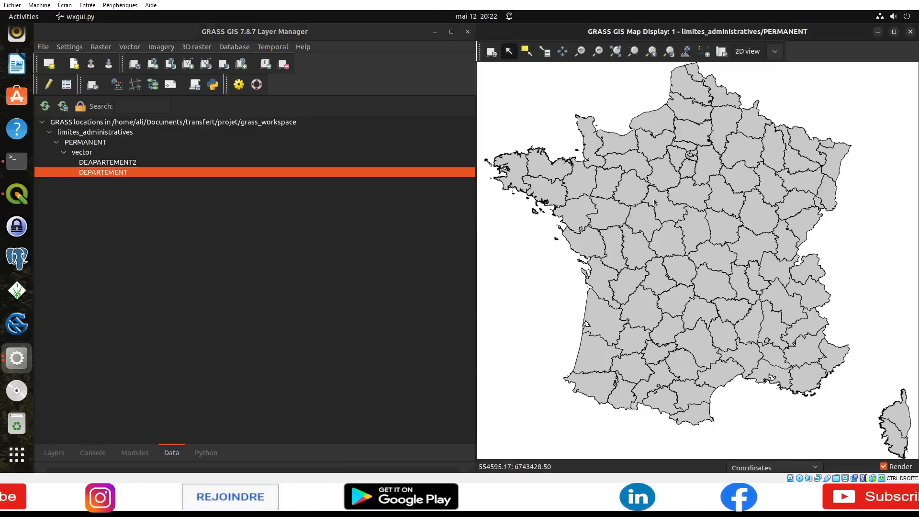
scroll(636, 263, down, 5)
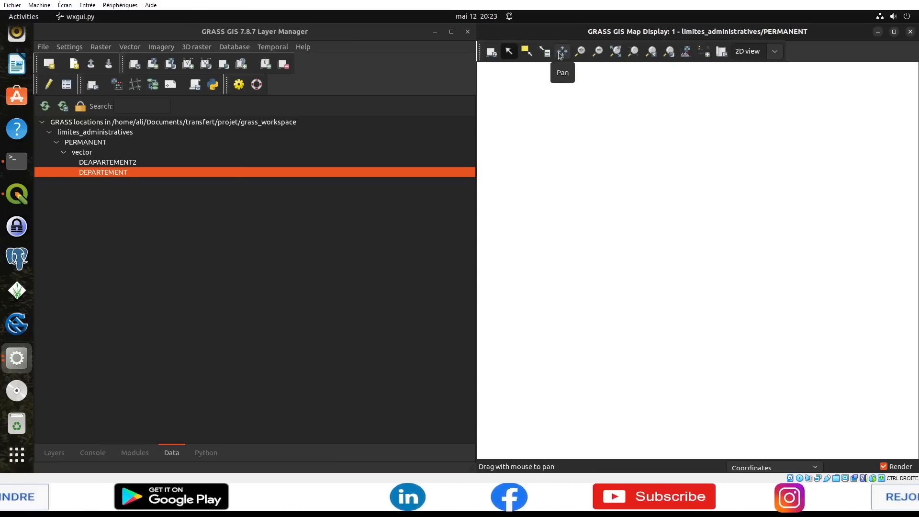
click(619, 55)
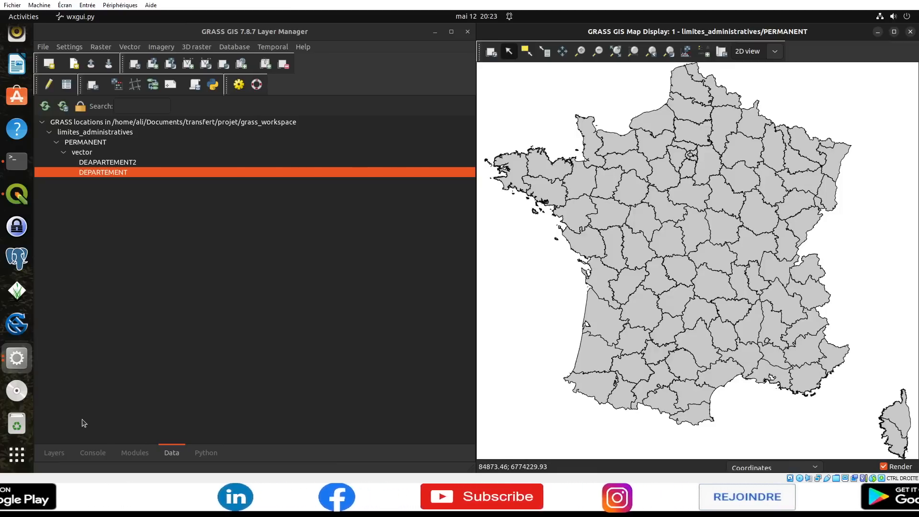
click(56, 453)
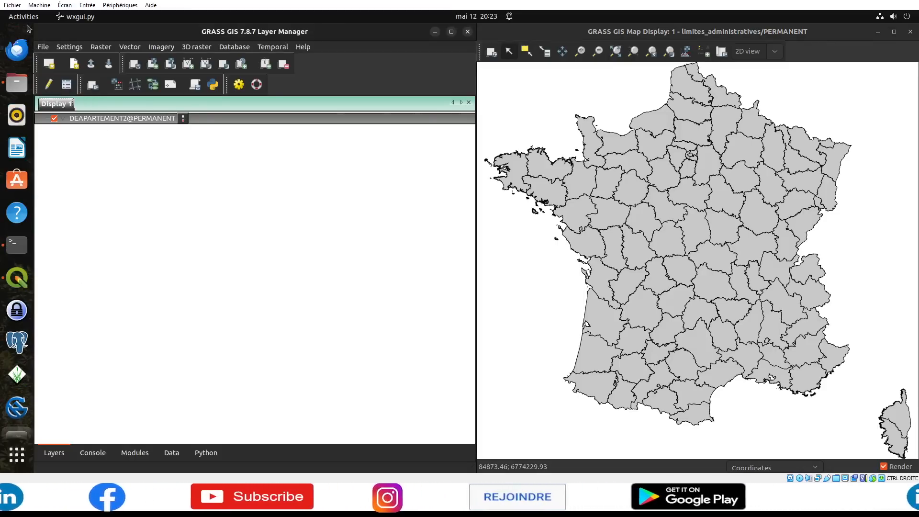
Switch to Files and open the limites_administratives folder in Documents/transfert/projet/grass_workspace.
click(19, 78)
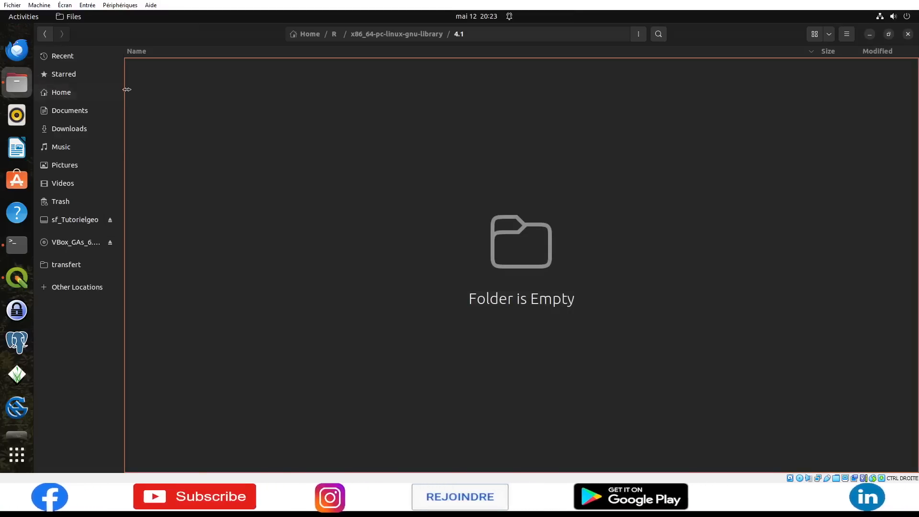
click(62, 134)
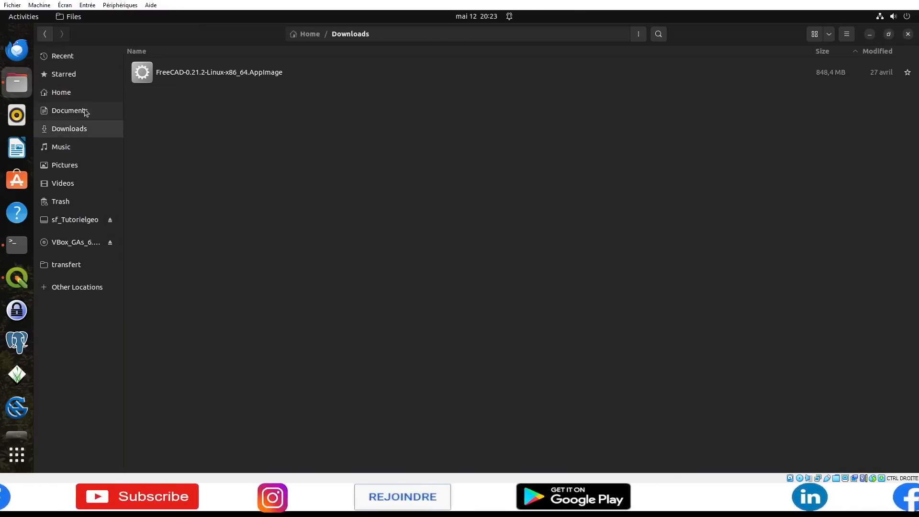
click(86, 111)
double_click(165, 86)
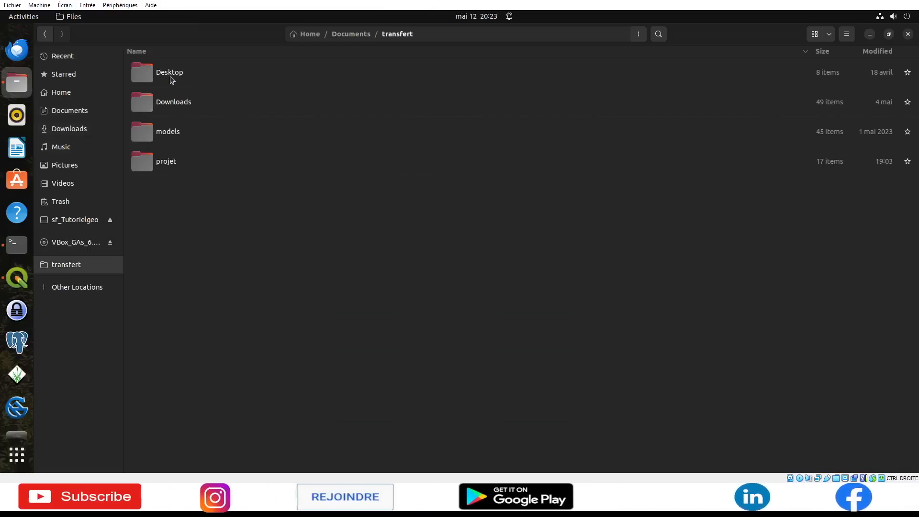
double_click(172, 163)
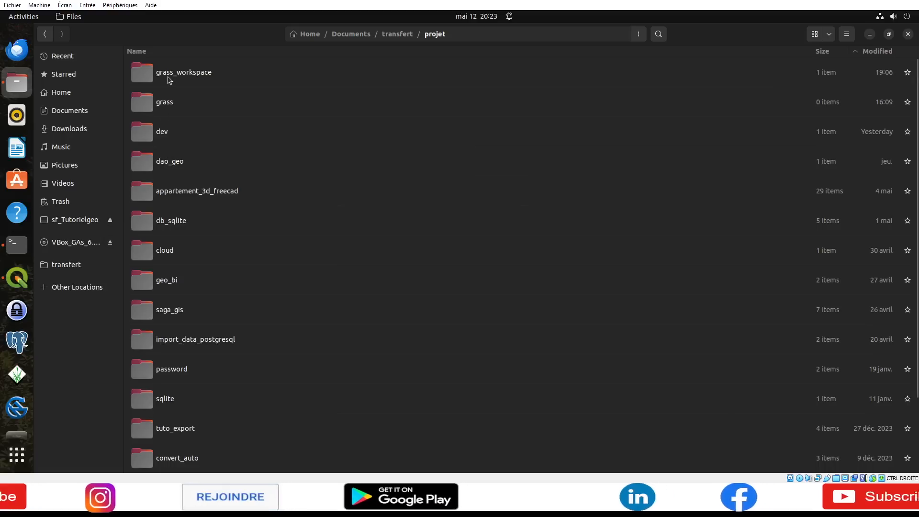
double_click(168, 75)
double_click(169, 76)
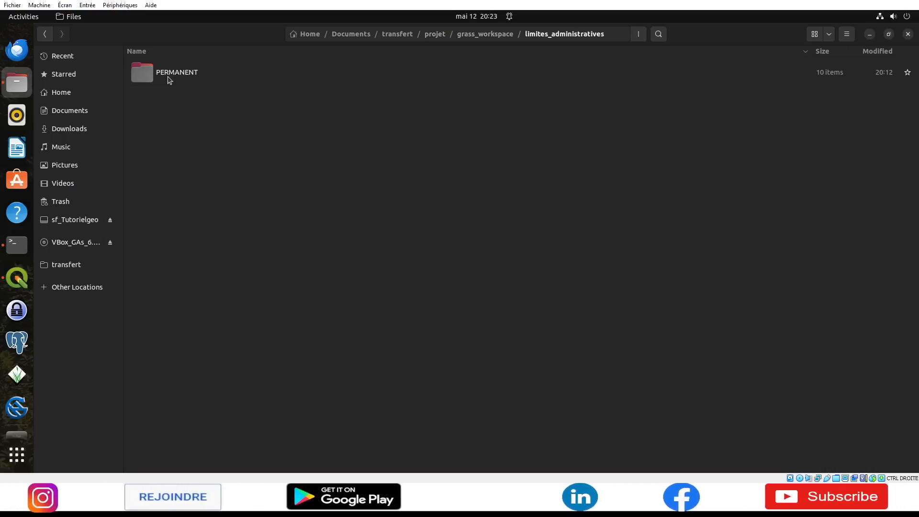
Open the PERMANENT mapset's vector/DEAPARTEMENT2 folder to examine the files stored for the imported map.
double_click(169, 75)
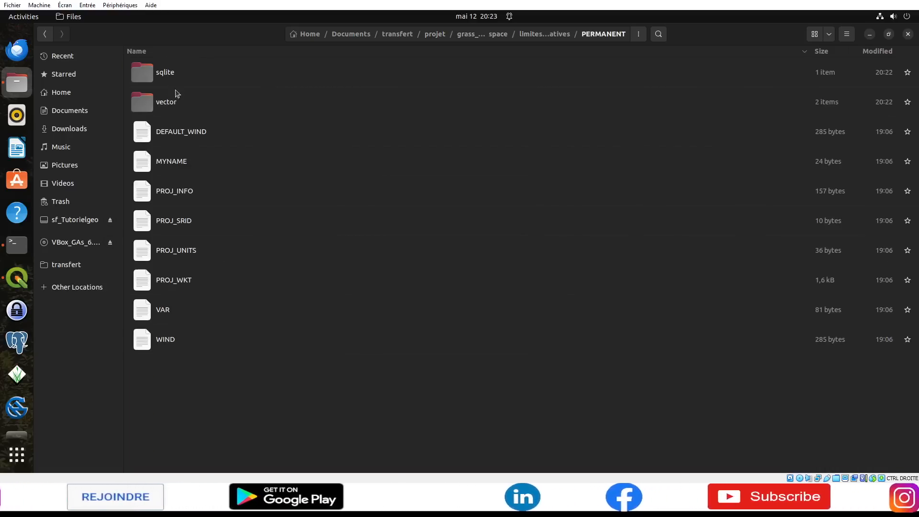
click(168, 108)
double_click(166, 105)
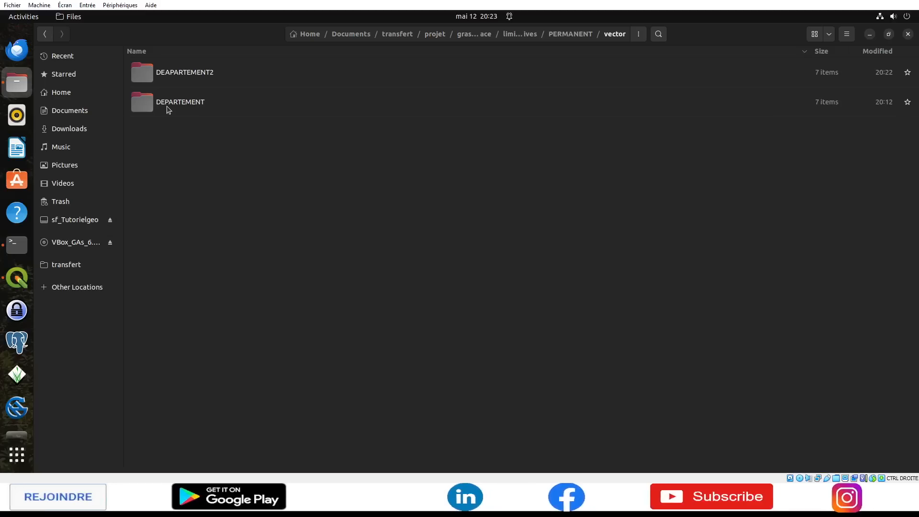
double_click(182, 71)
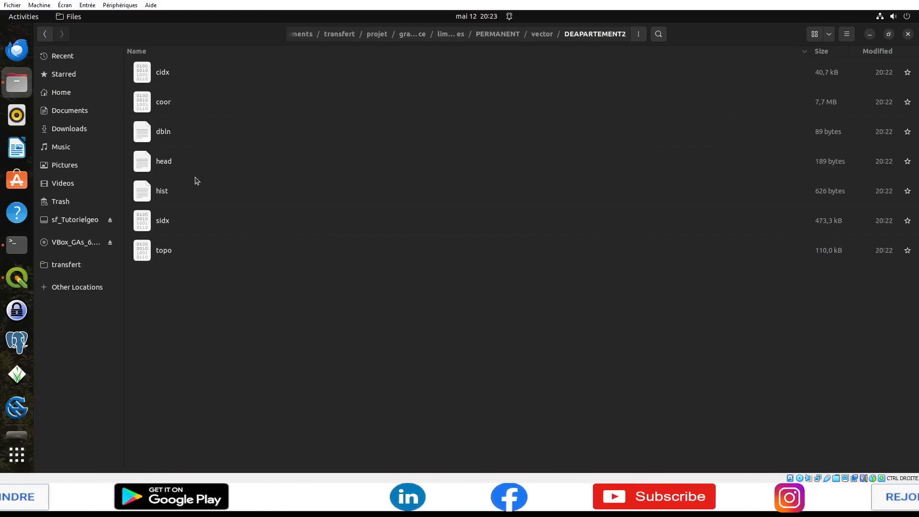